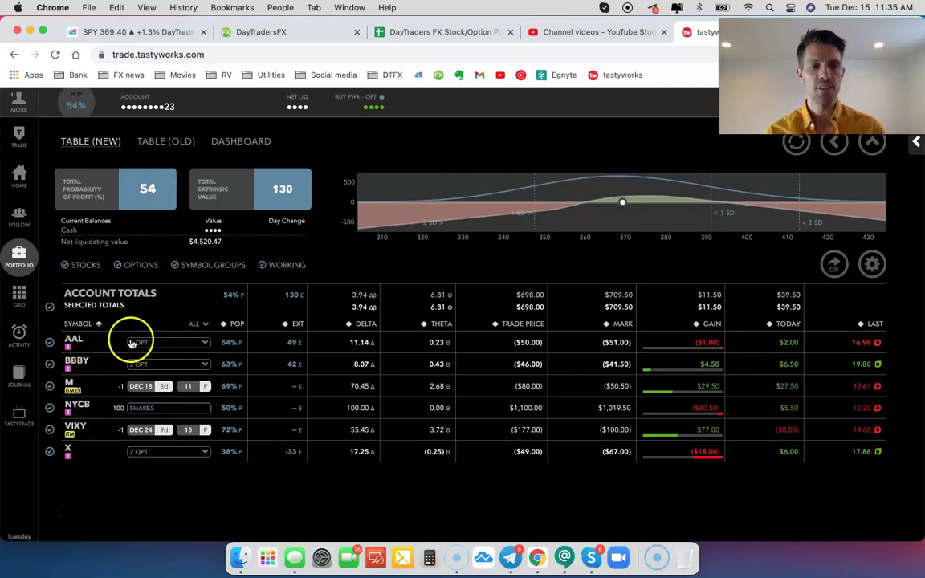
- Inspect the option legs of the AAL and BBBY positions, leaving the AAL position expanded
left_click(206, 343)
left_click(205, 344)
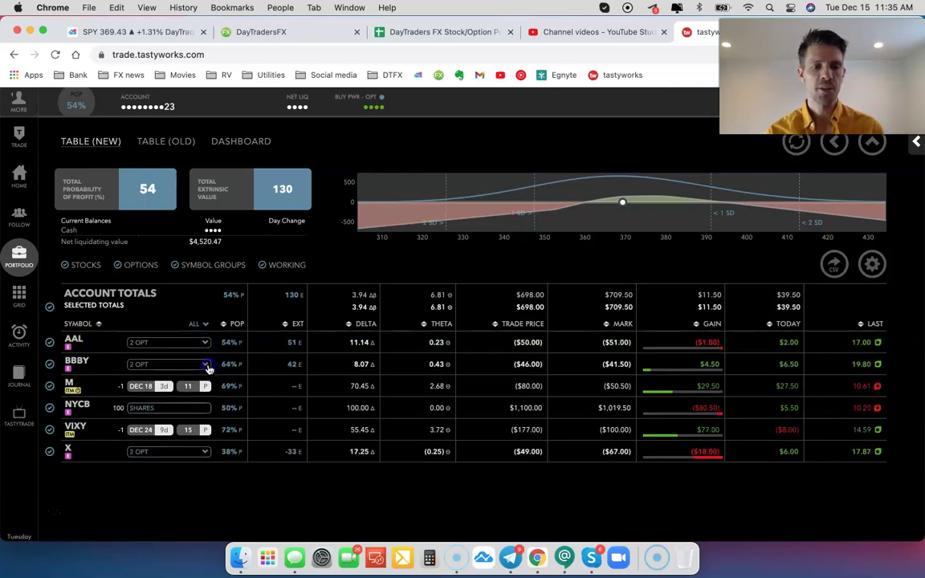
left_click(208, 366)
left_click(207, 366)
left_click(78, 388)
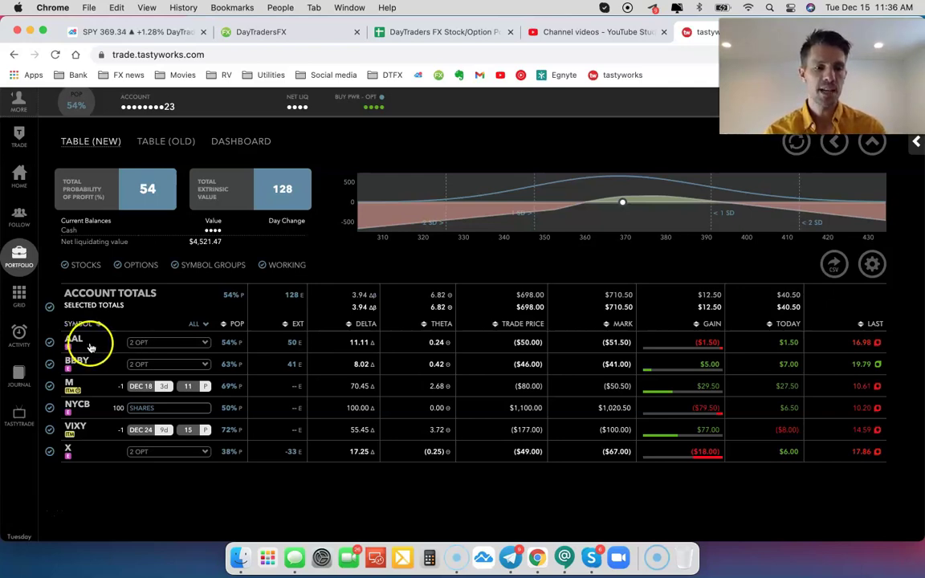
left_click(140, 343)
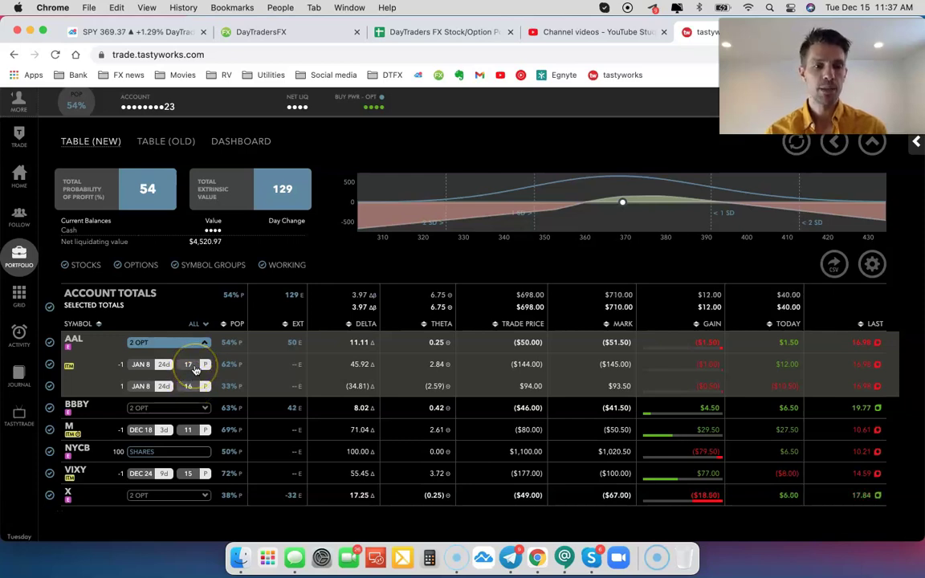
- Try opening a closing order for both AAL Jan 8 put legs, strikes 17 and 16, and discard the order and selection
left_click(189, 366)
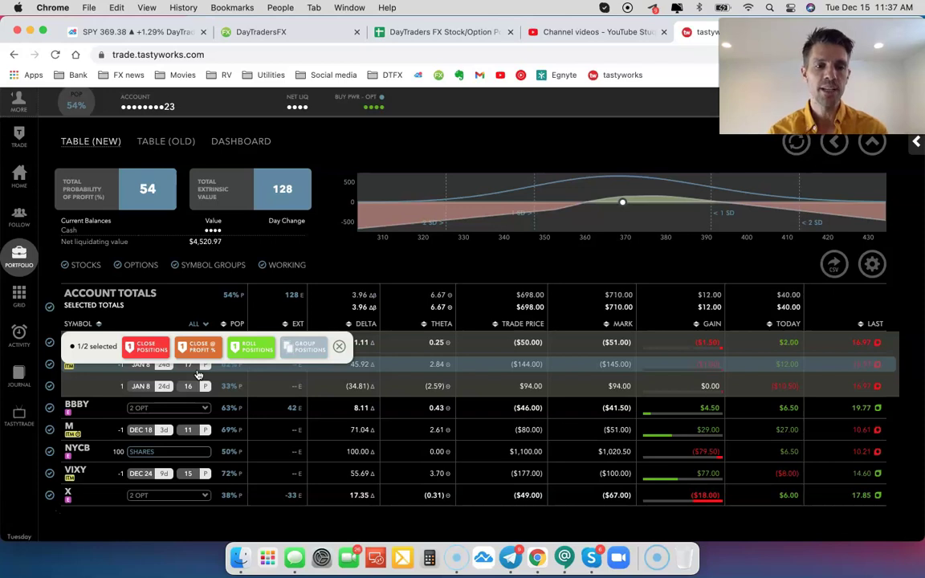
left_click(90, 350)
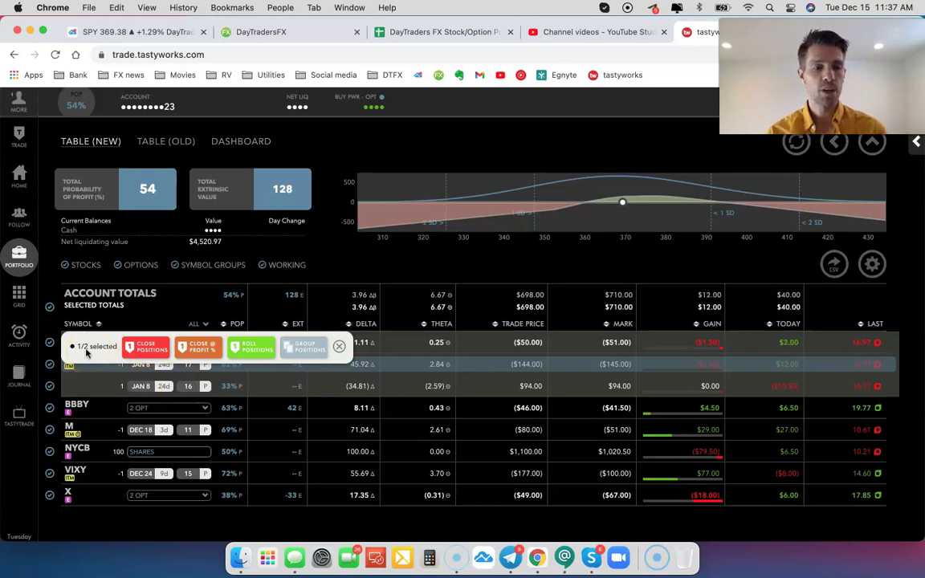
left_click(189, 379)
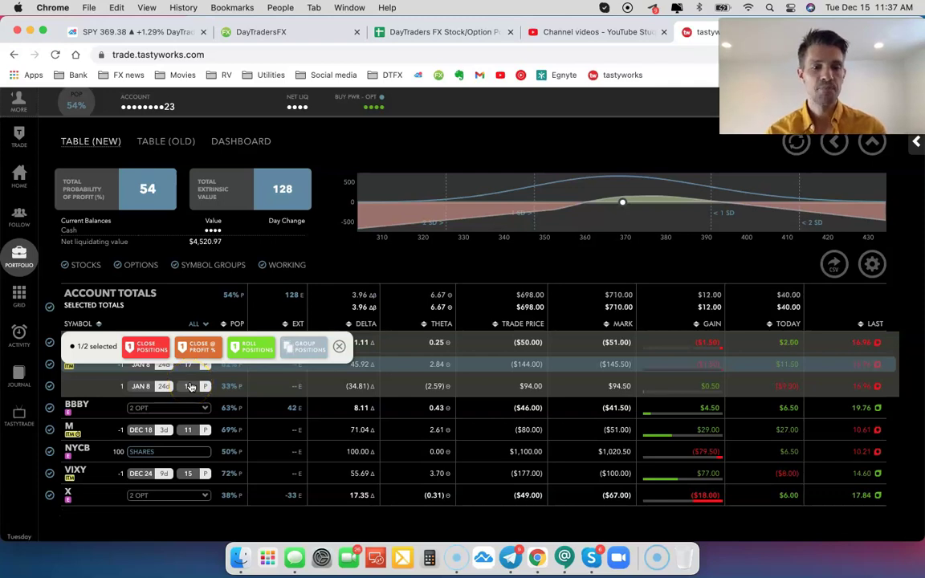
left_click(190, 387)
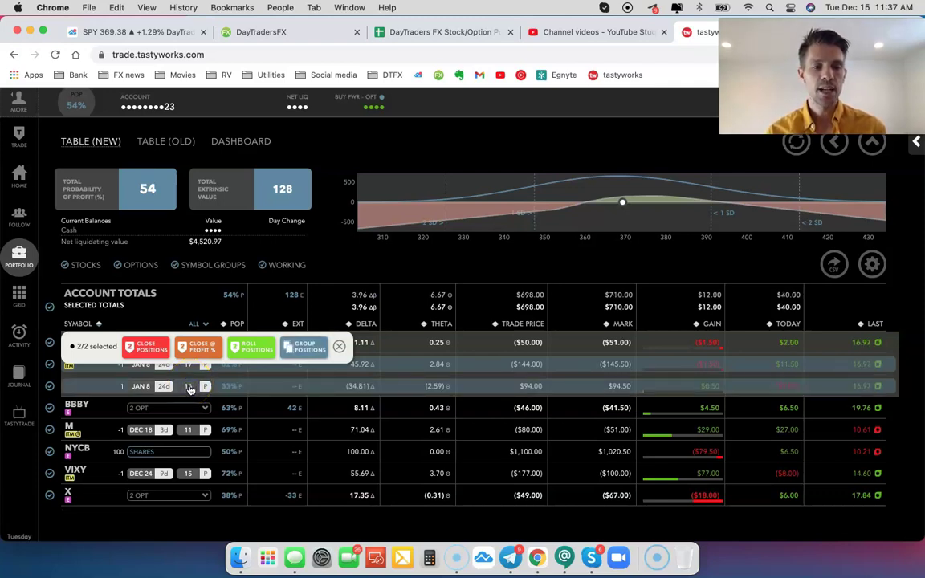
left_click(191, 379)
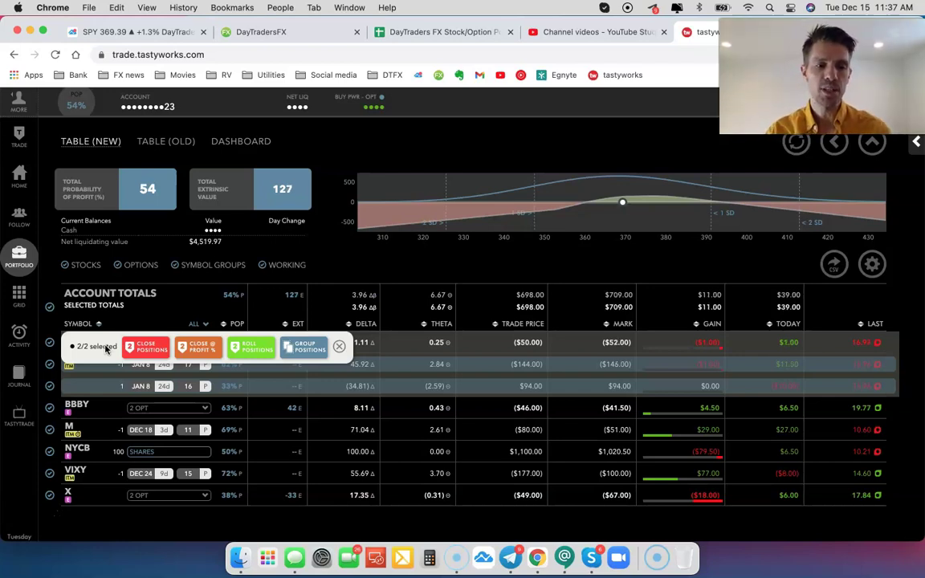
left_click(144, 348)
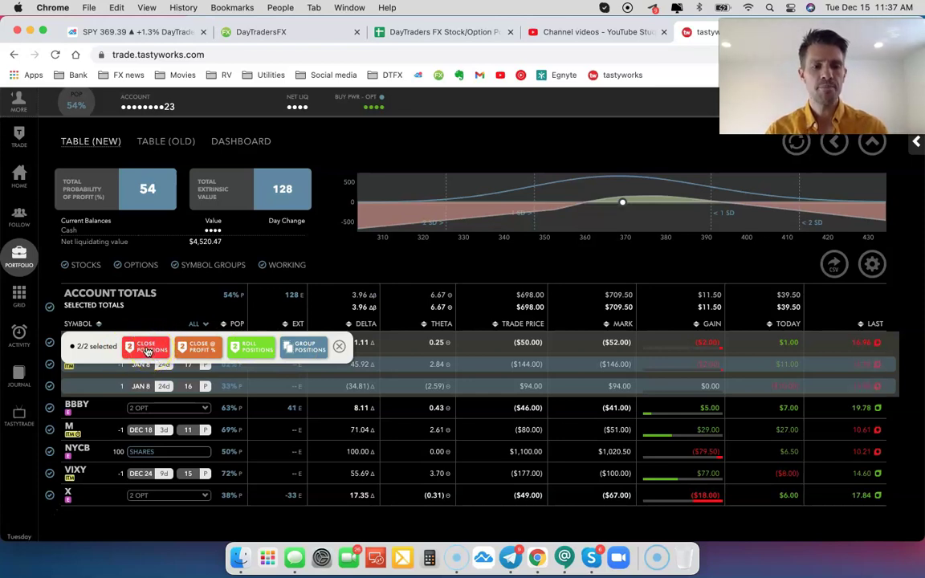
left_click(147, 351)
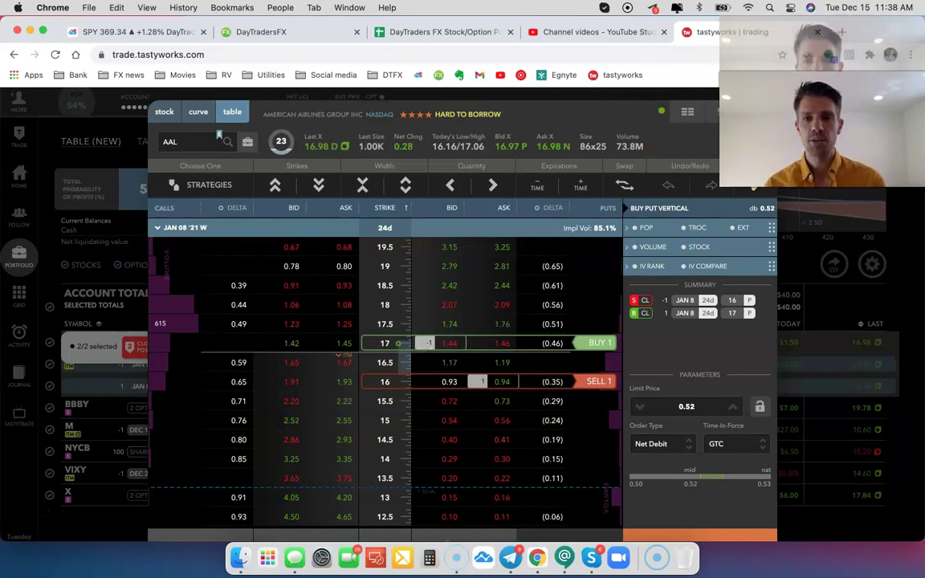
left_click(759, 111)
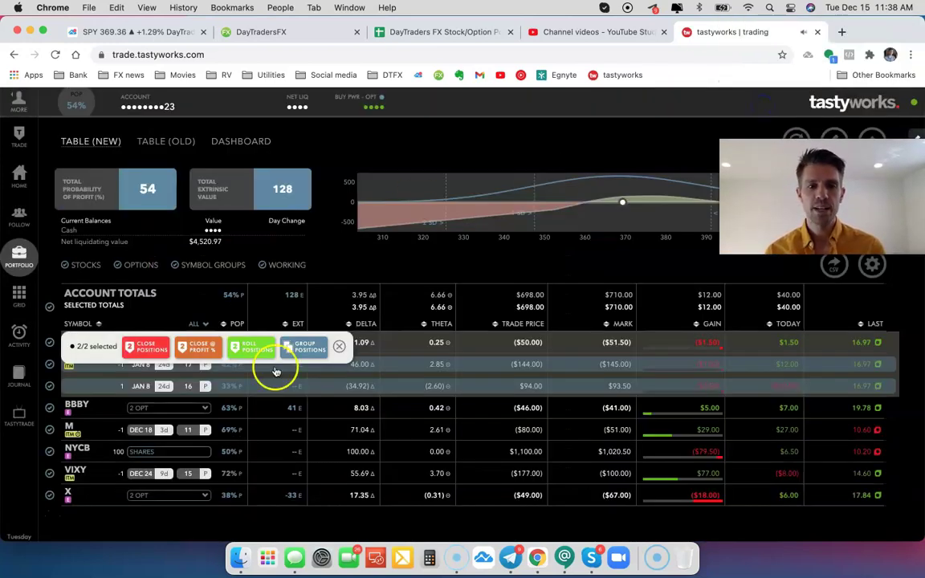
left_click(338, 349)
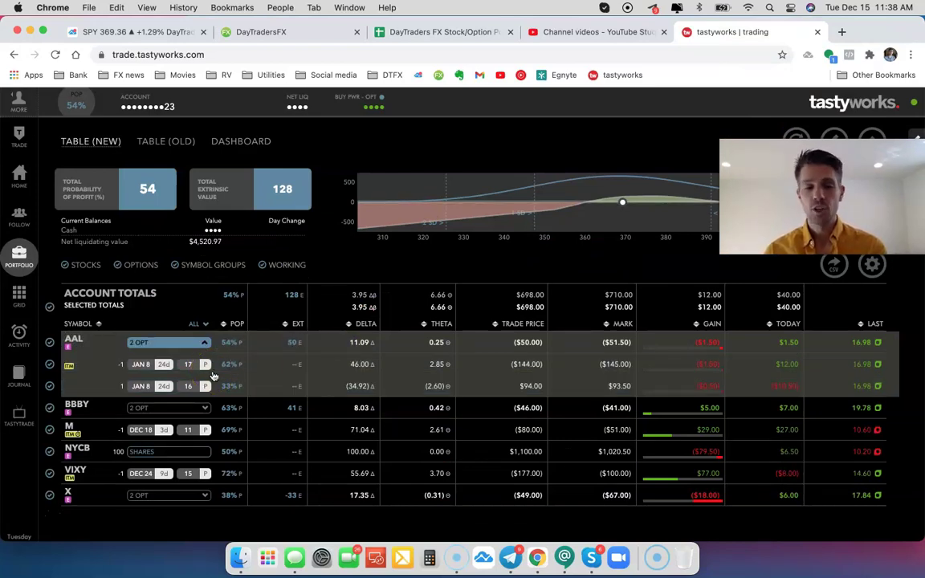
- Create an order closing both AAL Jan 8 puts, strikes 17 and 16, and review it at its default limit price
left_click(201, 364)
left_click(190, 389)
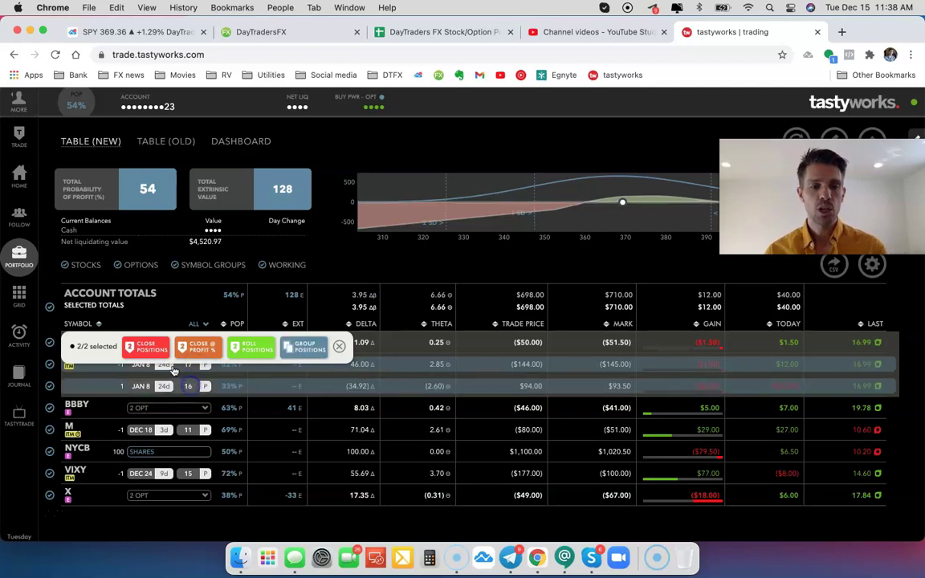
left_click(146, 347)
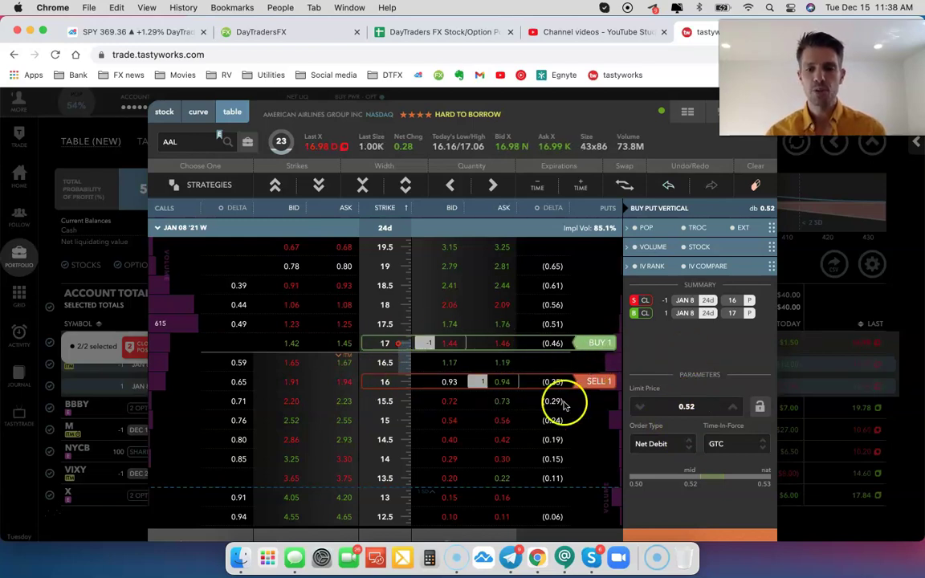
scroll(713, 509, "down", 2)
left_click(710, 506)
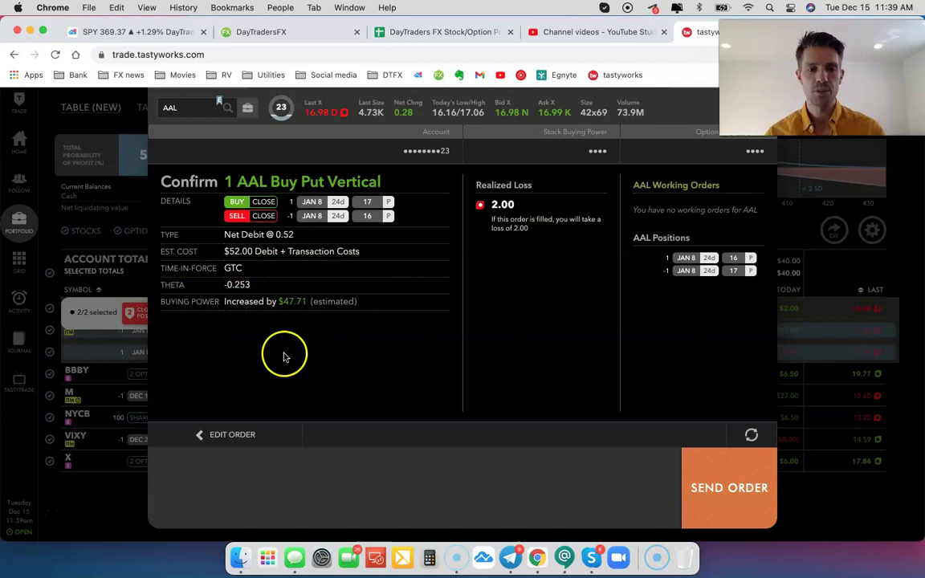
- Return to editing the AAL closing order and lower its limit price to 0.30
left_click(225, 436)
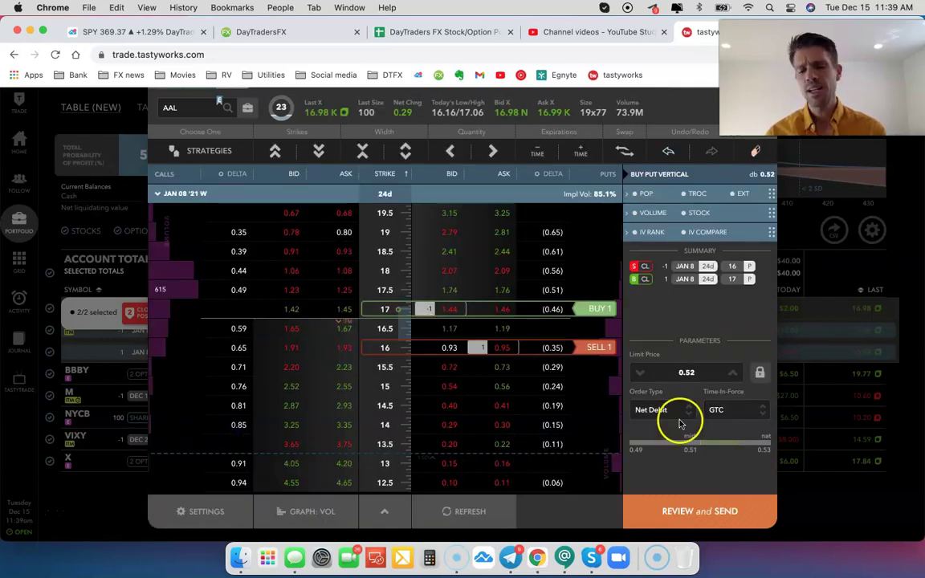
left_click(642, 376)
left_click(643, 376)
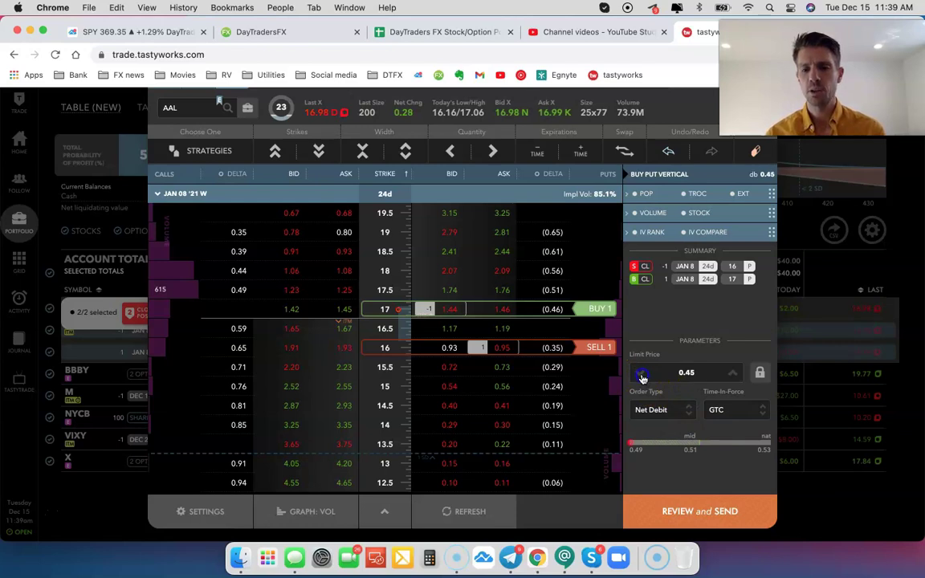
left_click(642, 376)
left_click(642, 375)
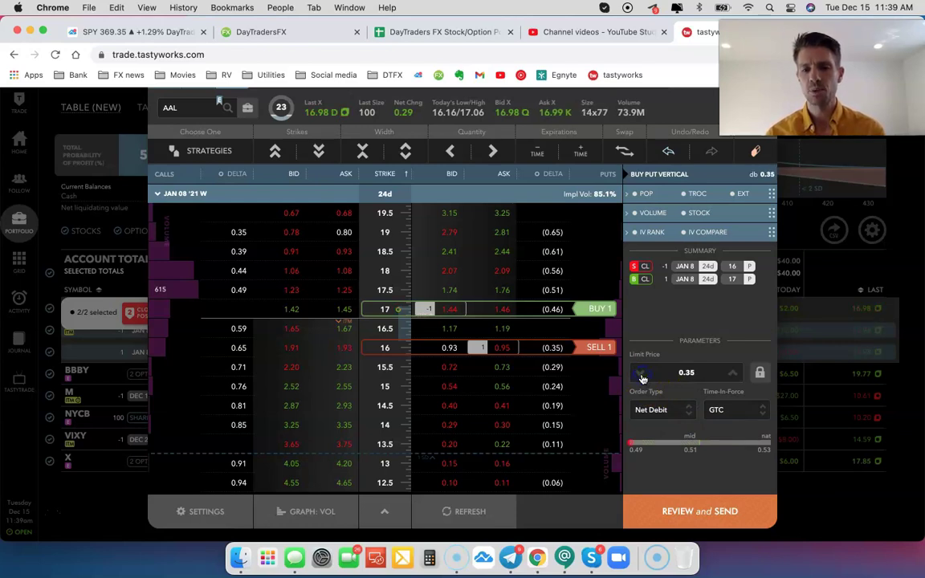
left_click(642, 376)
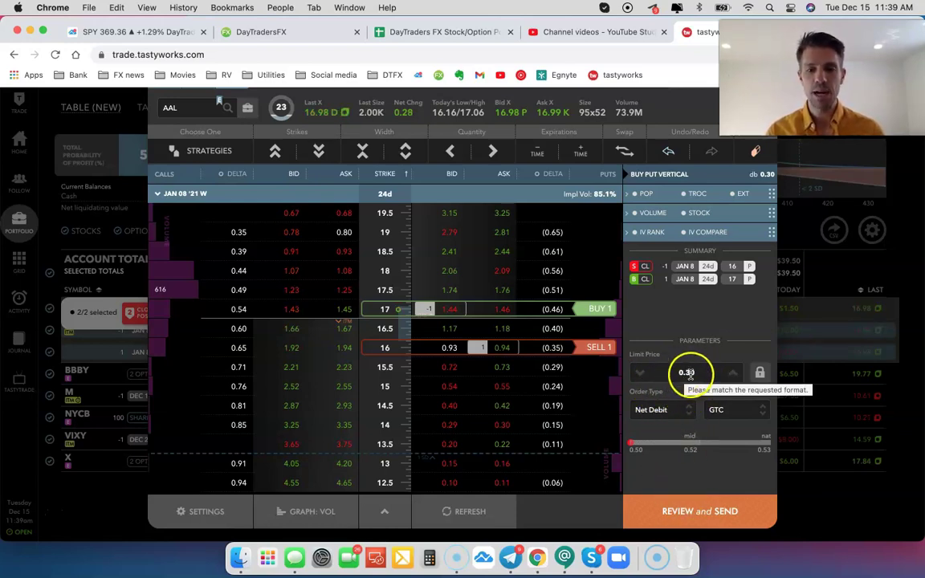
- Review and send the AAL closing order at a 0.30 net debit, and return to the portfolio
left_click(698, 519)
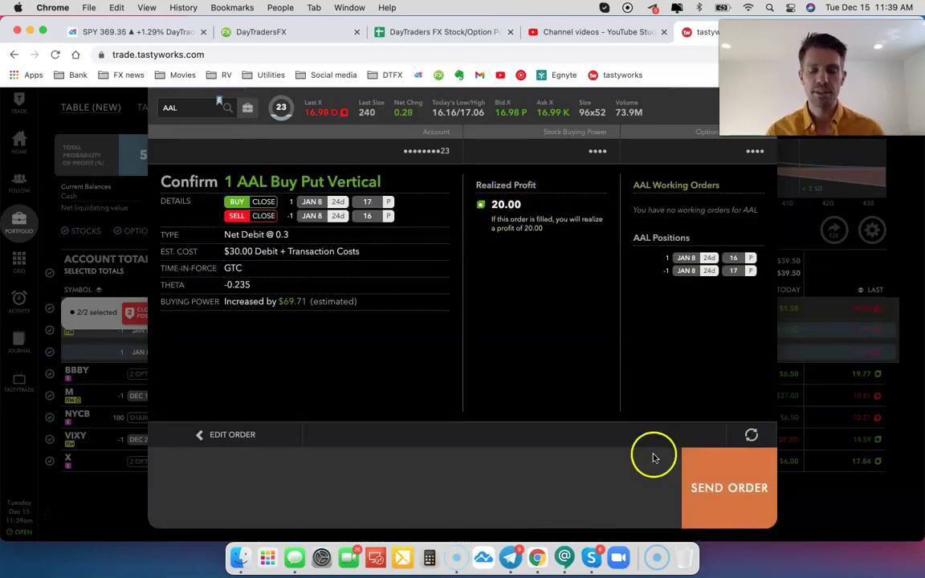
left_click(726, 478)
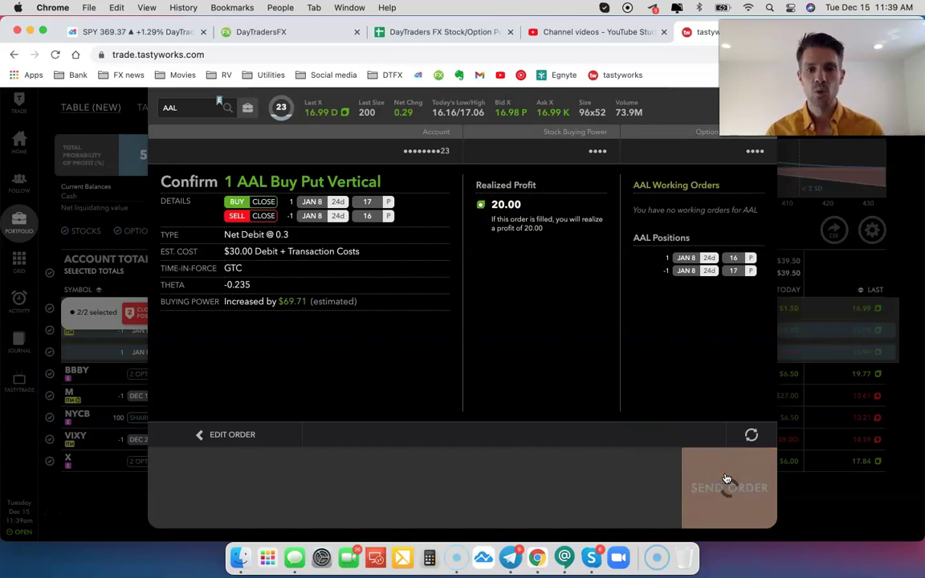
scroll(719, 470, "up", 1)
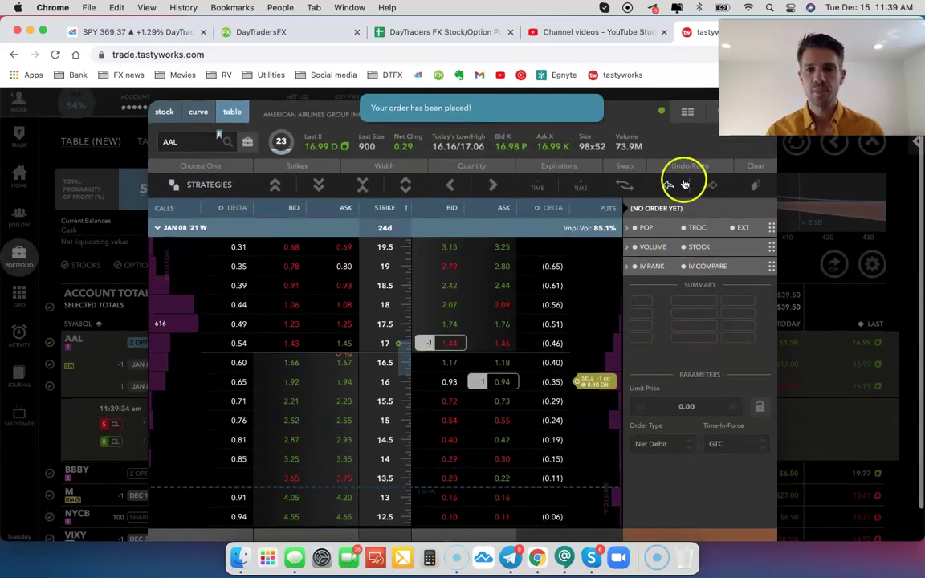
left_click(759, 111)
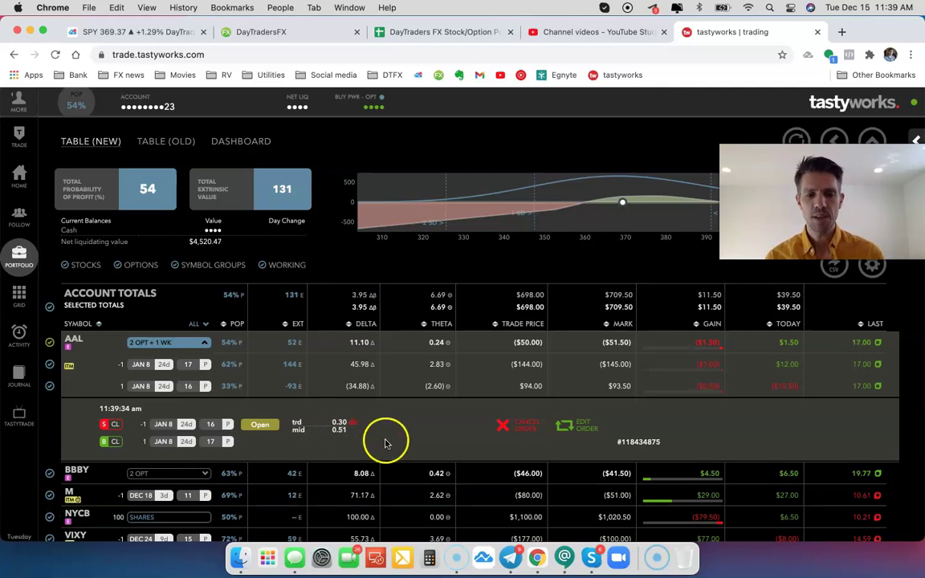
- Reopen the AAL position's details and begin cancelling its working order, but choose to keep the order
left_click(204, 342)
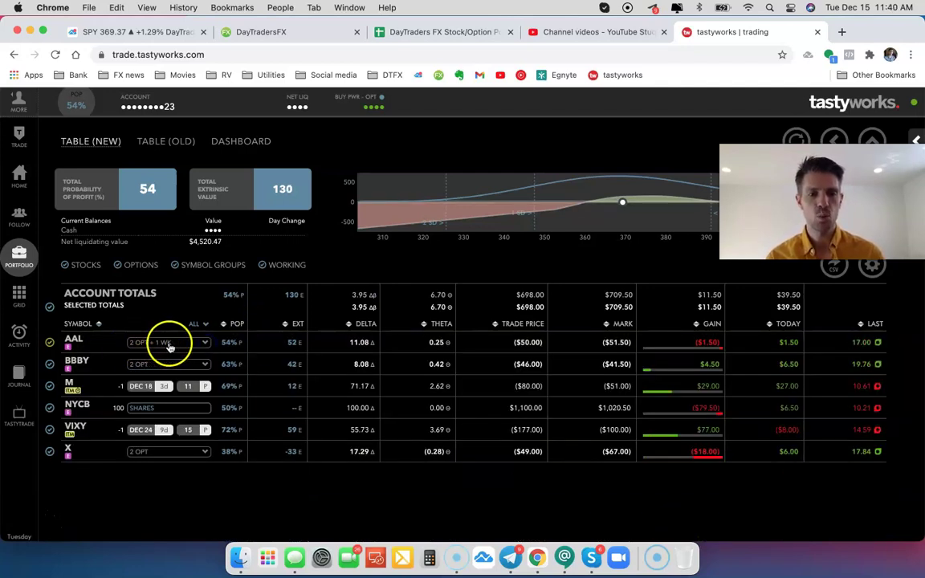
left_click(190, 344)
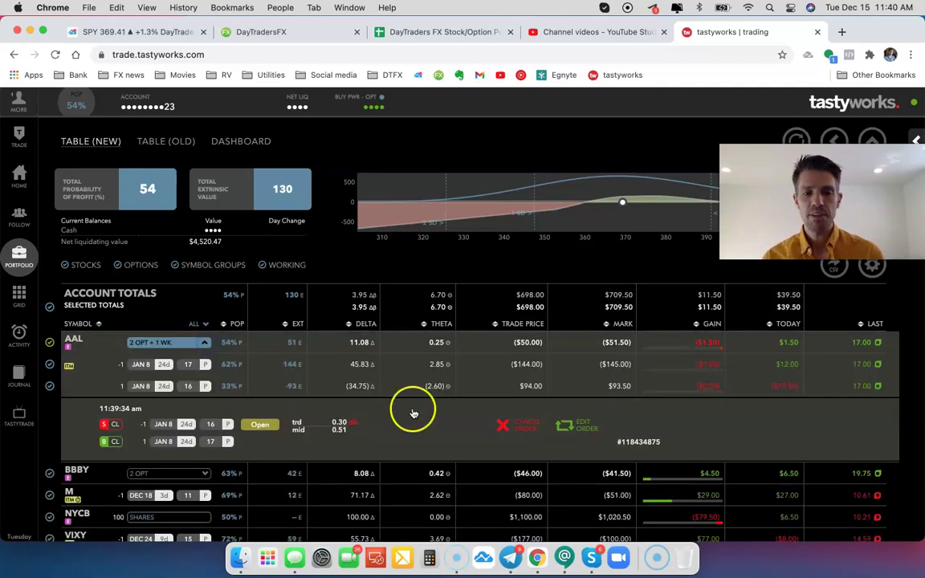
left_click(522, 432)
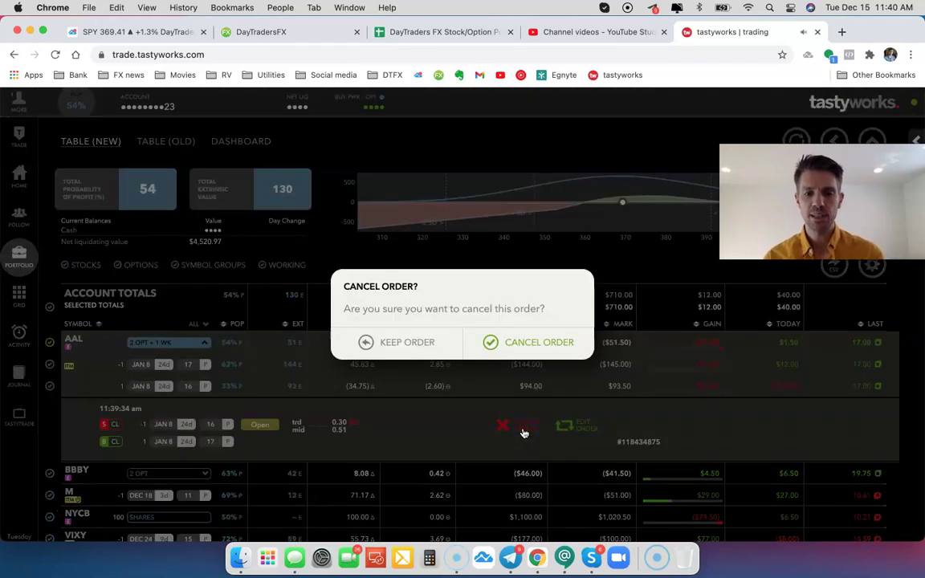
left_click(387, 347)
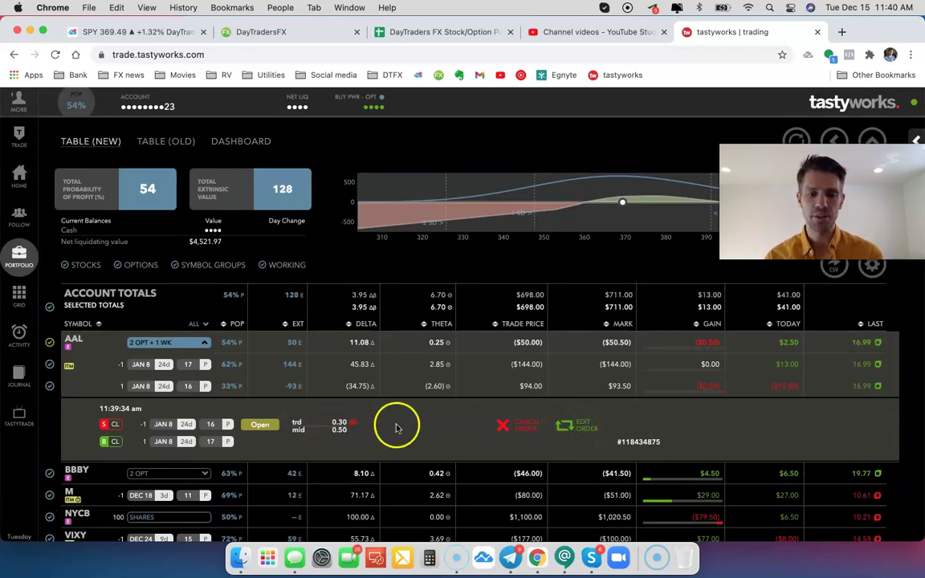
- Edit the working AAL order to a limit price of 0.35, send the changes and return to the portfolio
left_click(581, 426)
left_click(732, 410)
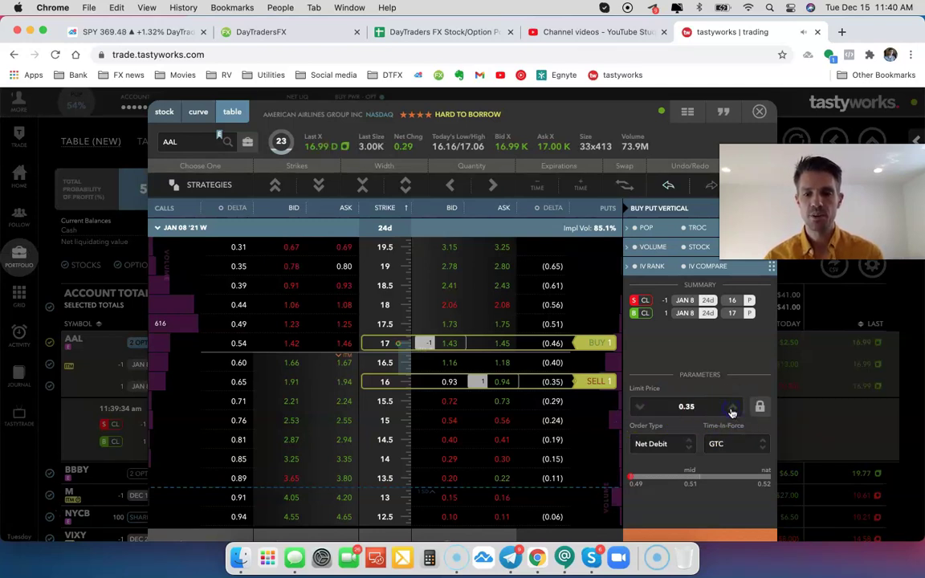
scroll(701, 485, "down", 2)
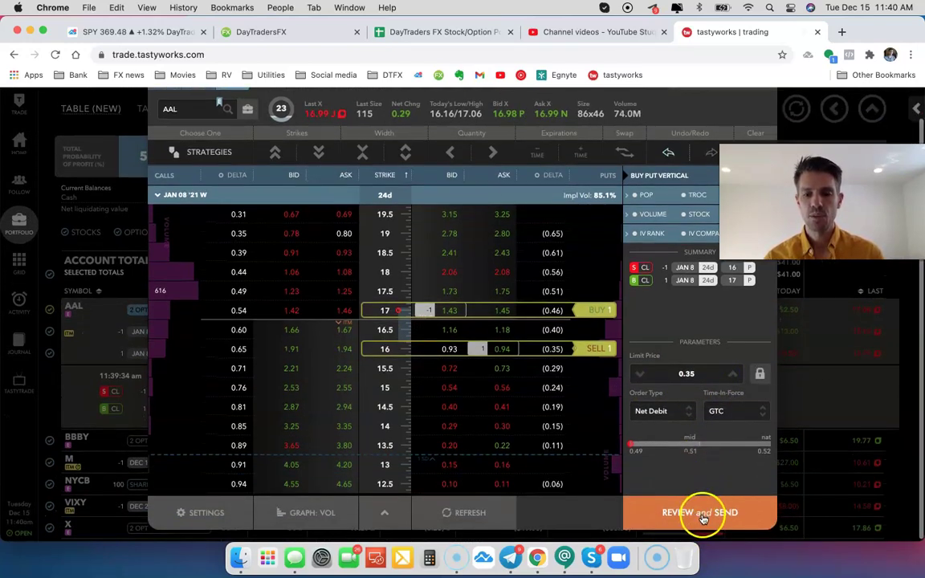
left_click(700, 514)
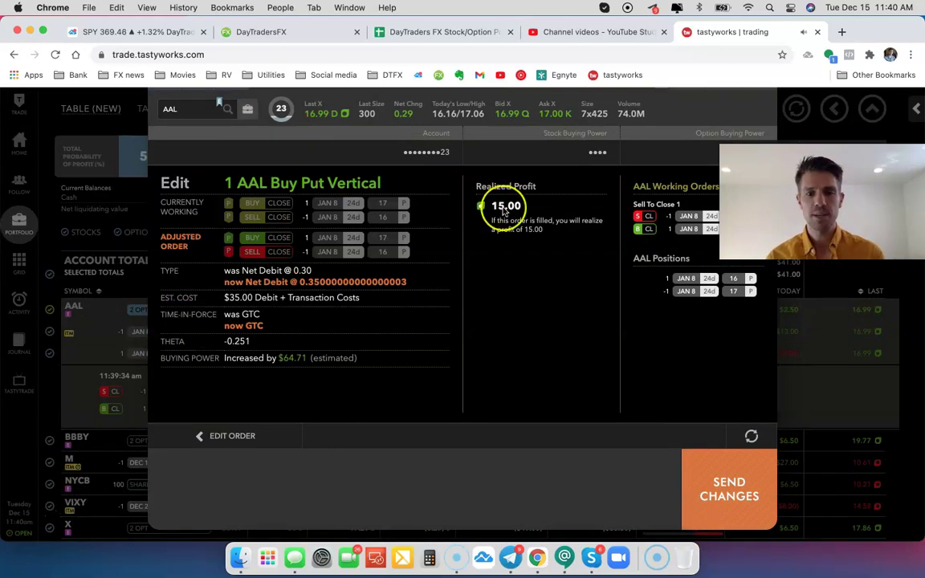
left_click(712, 485)
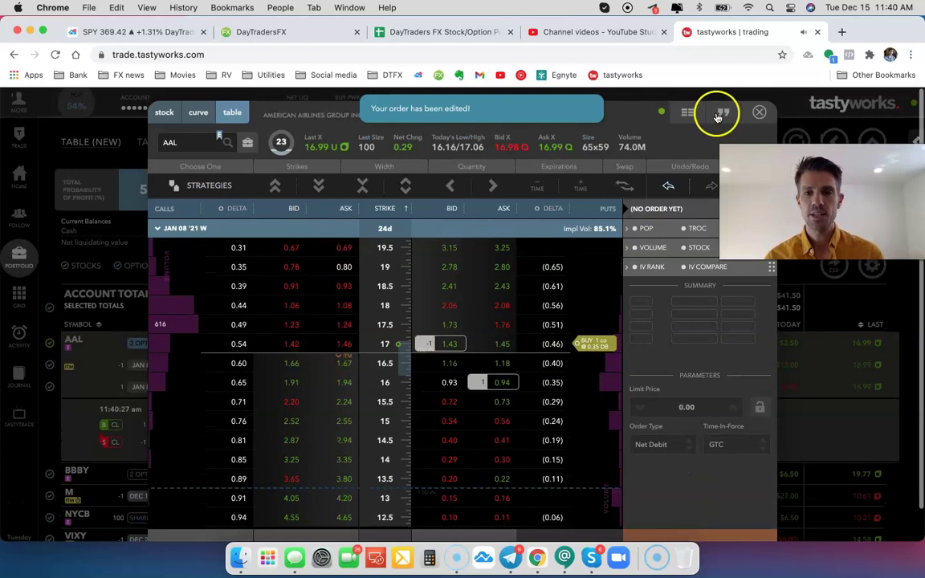
left_click(755, 114)
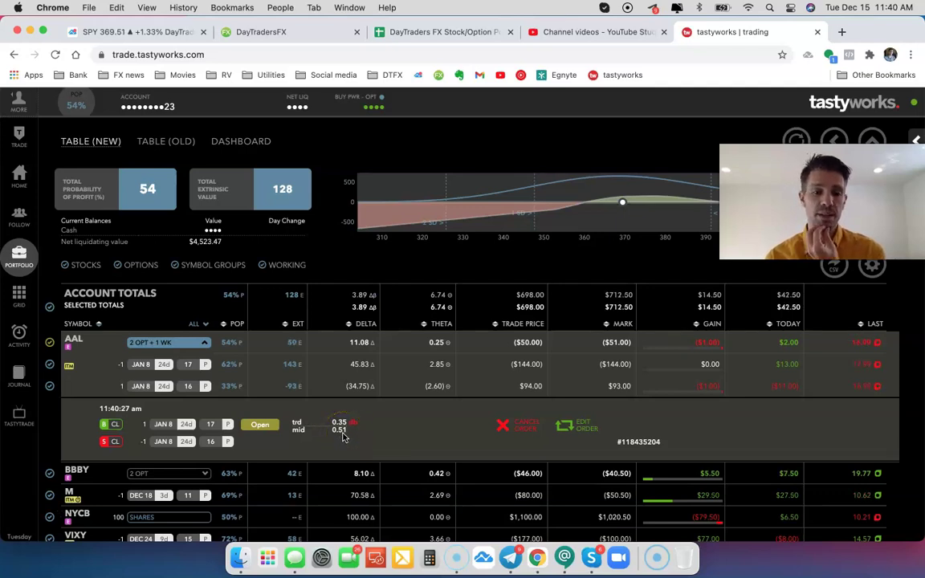
- Cancel the working AAL closing order and confirm the cancellation
left_click(518, 423)
left_click(530, 346)
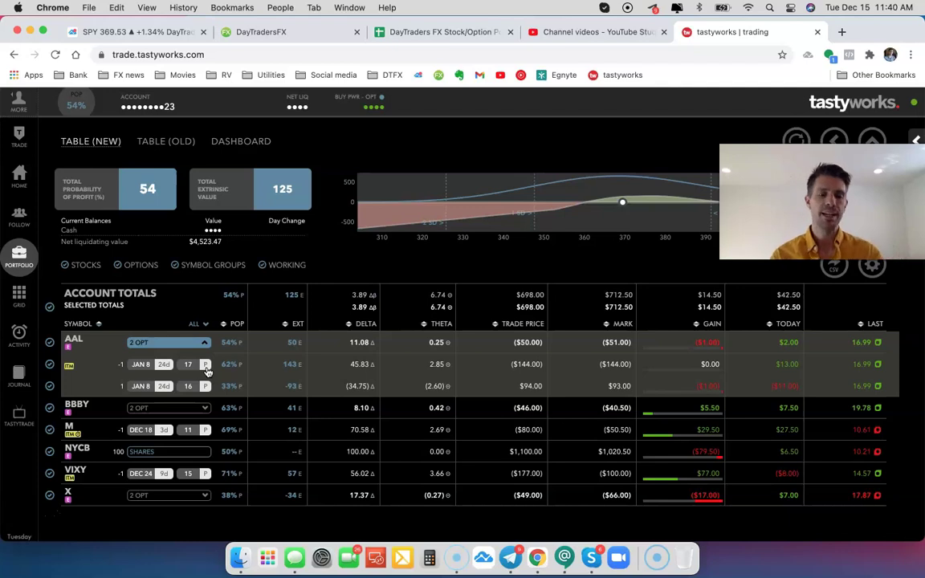
- Select both AAL Jan 8 put legs, the 17 and 16 strikes, and open a closing order for them
left_click(189, 366)
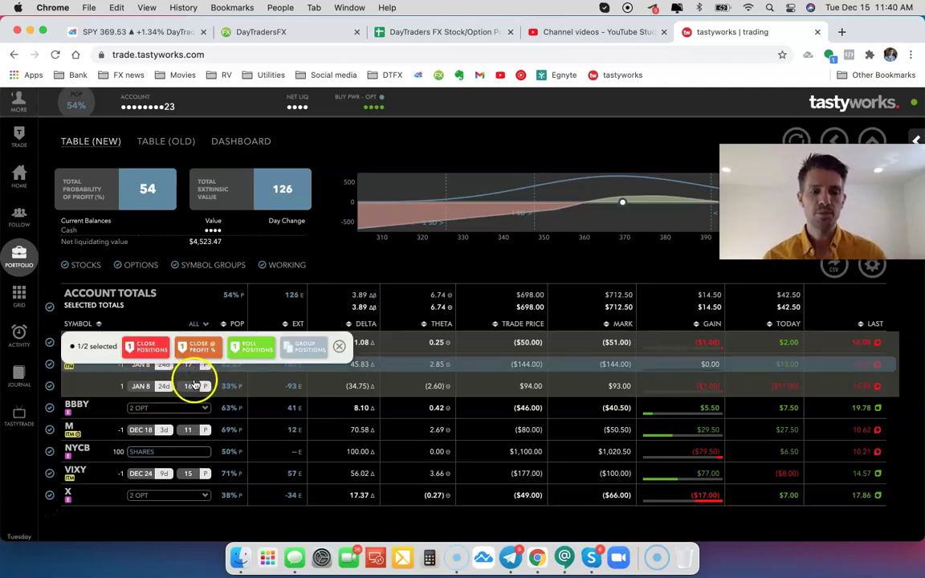
left_click(339, 346)
left_click(186, 367)
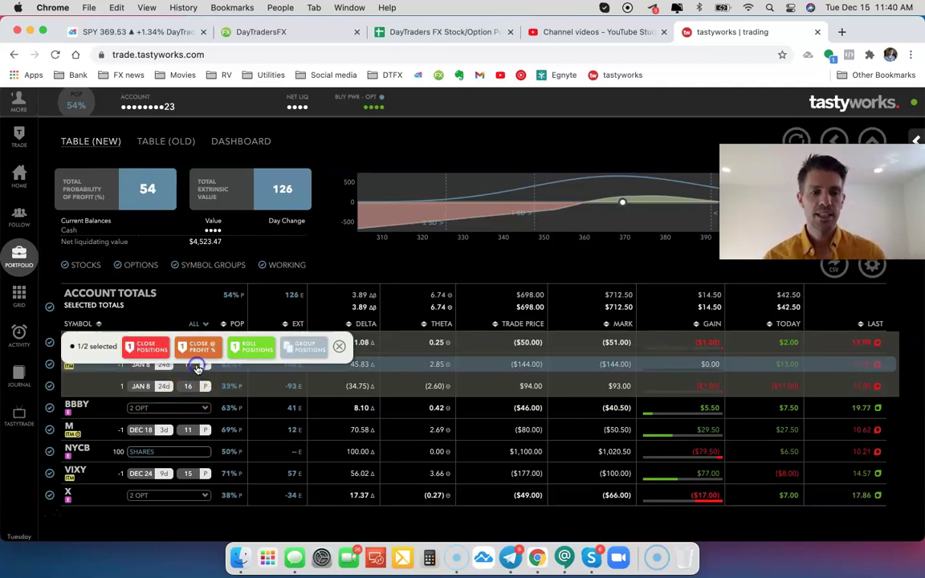
left_click(191, 386)
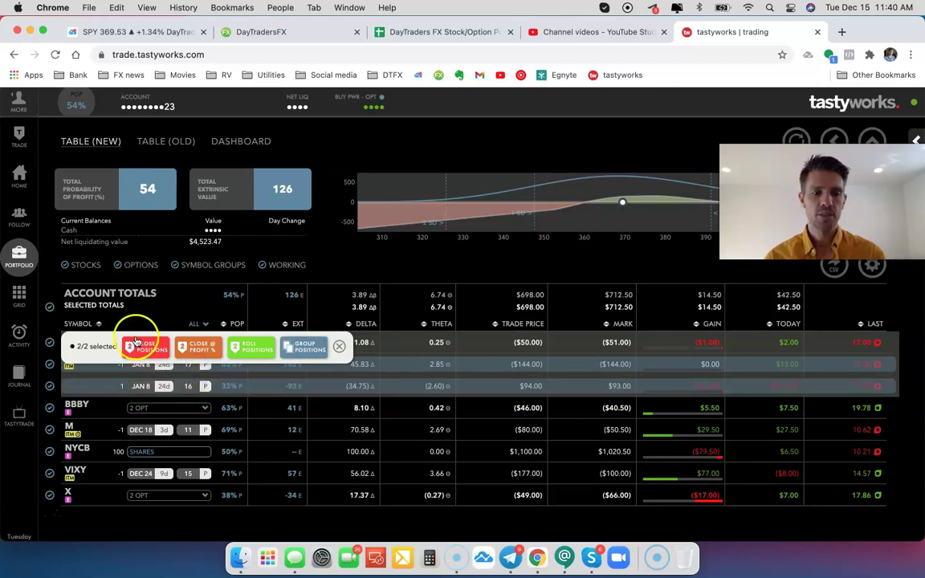
left_click(146, 347)
- Review the closing order for the AAL put vertical without sending it
left_click(698, 407)
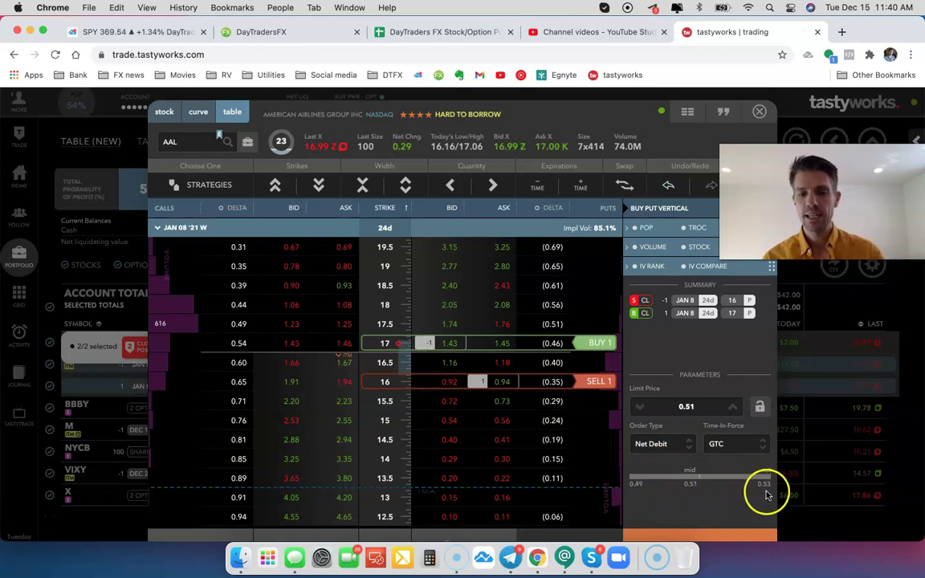
scroll(737, 496, "down", 1)
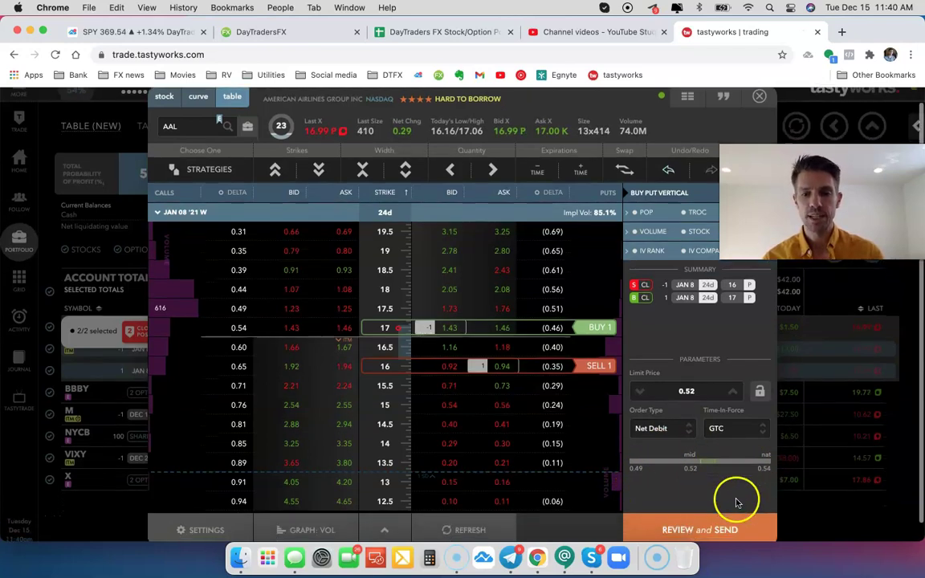
left_click(707, 537)
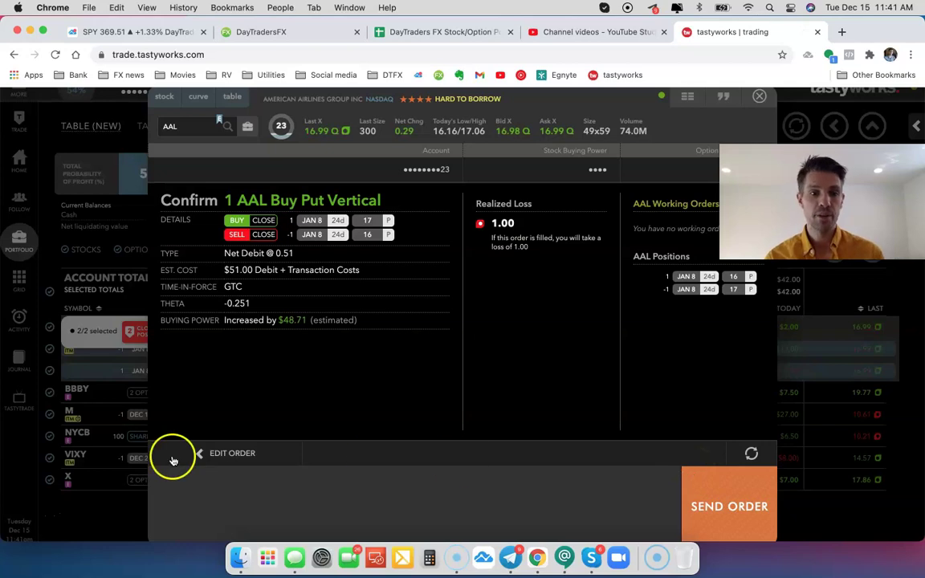
- Go back to editing the AAL closing order, raise its limit price to 0.53 and review the realized loss
left_click(221, 455)
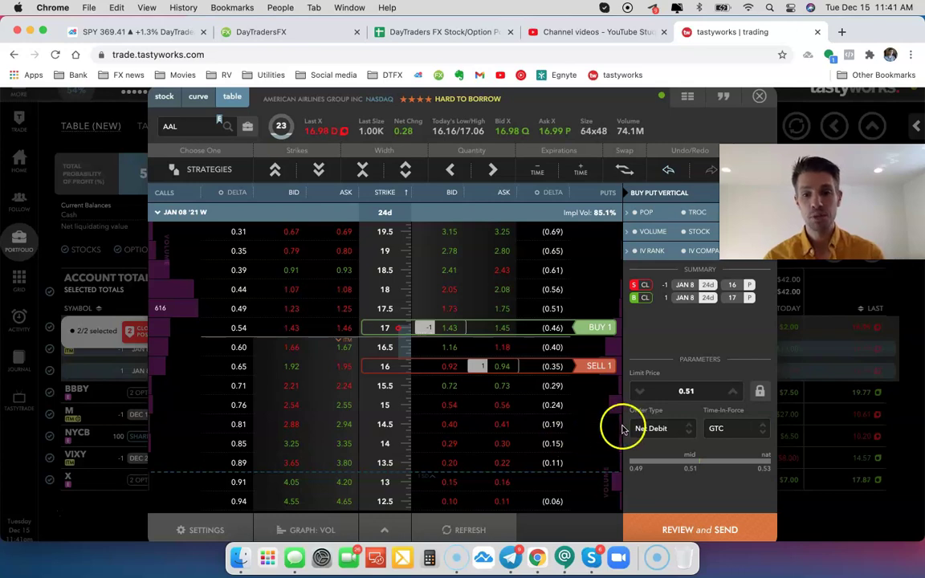
left_click(735, 393)
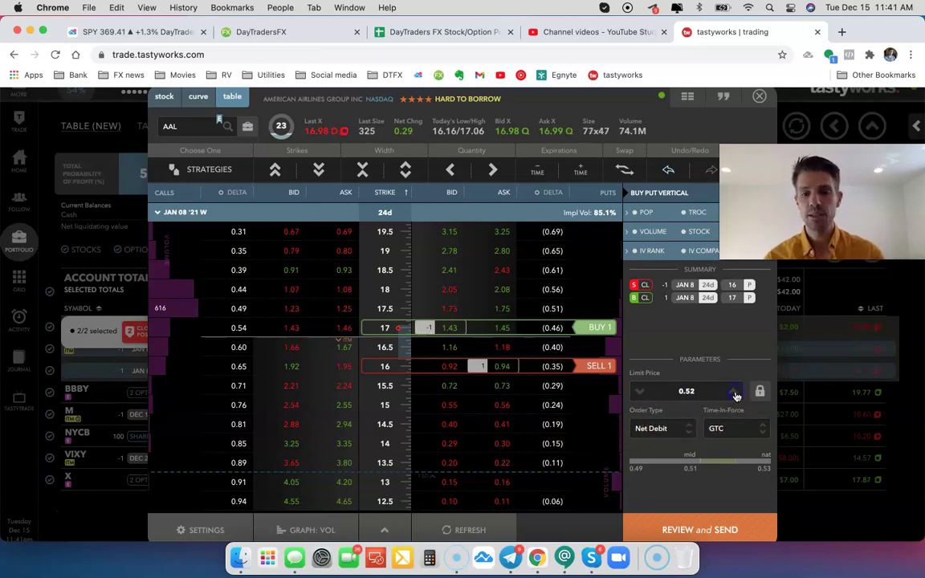
left_click(700, 524)
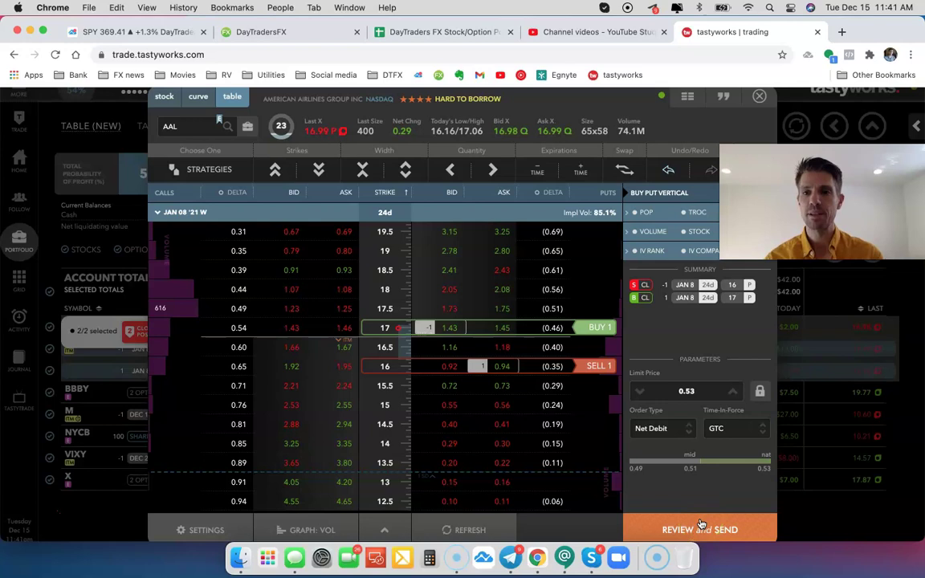
left_click(700, 523)
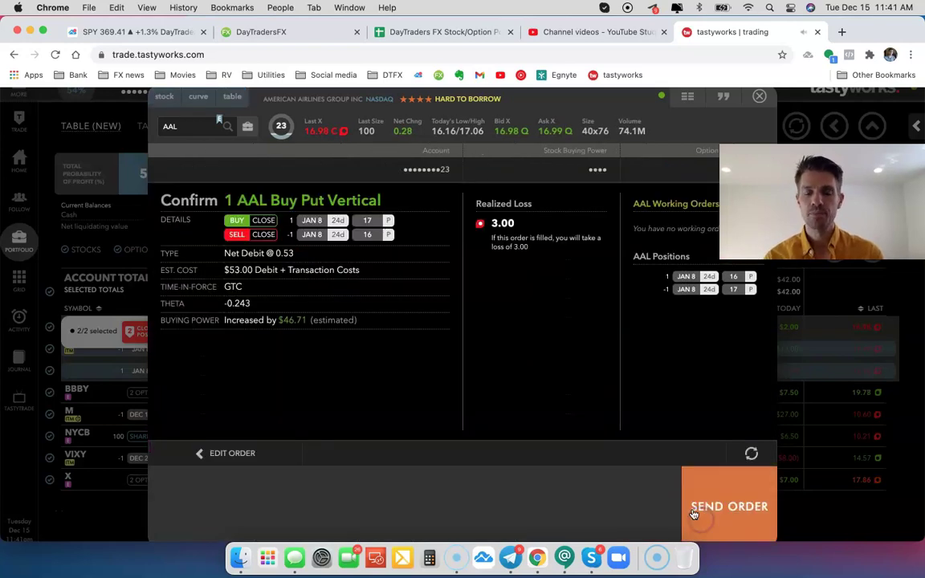
left_click(509, 256)
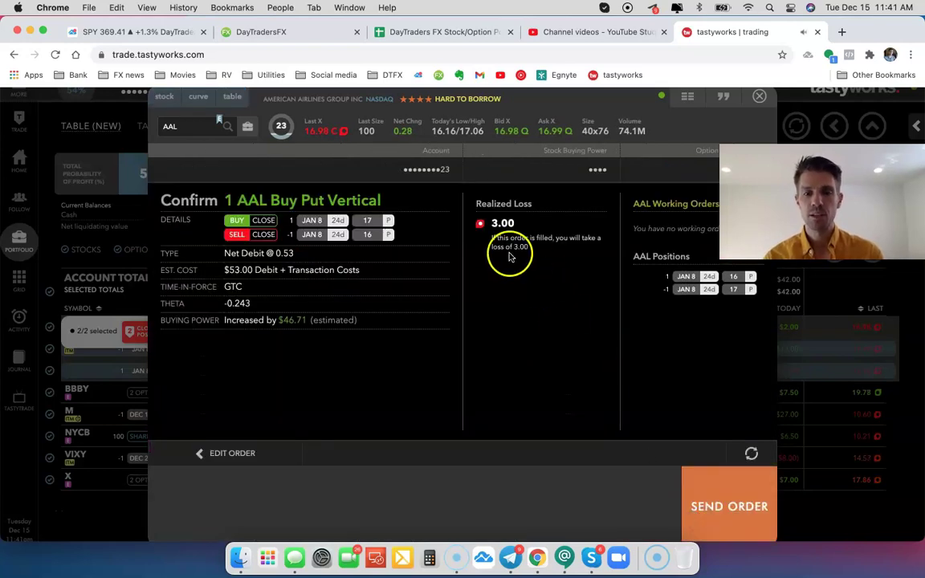
- Recheck the 0.53 AAL closing order, discard it without sending and clear the selected legs in the portfolio
left_click(234, 455)
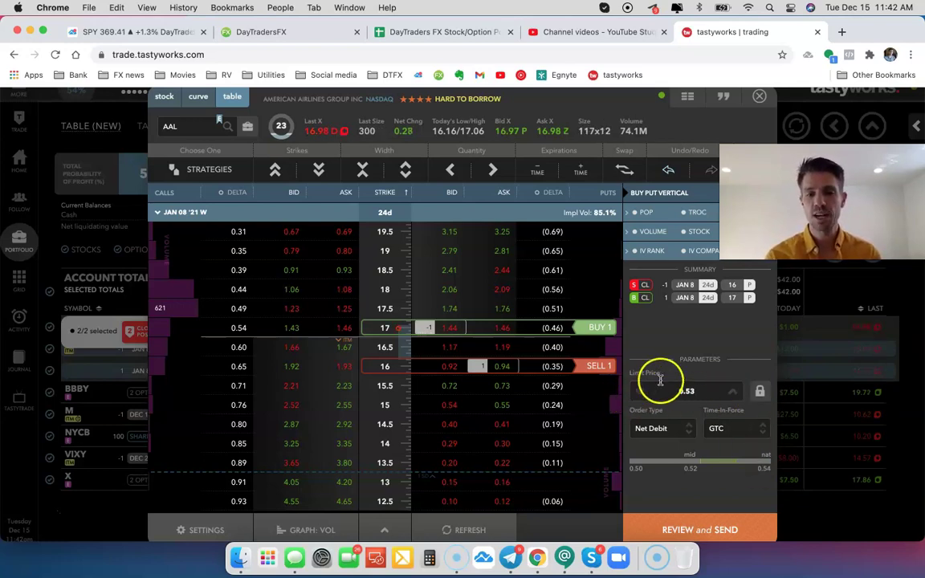
left_click(702, 526)
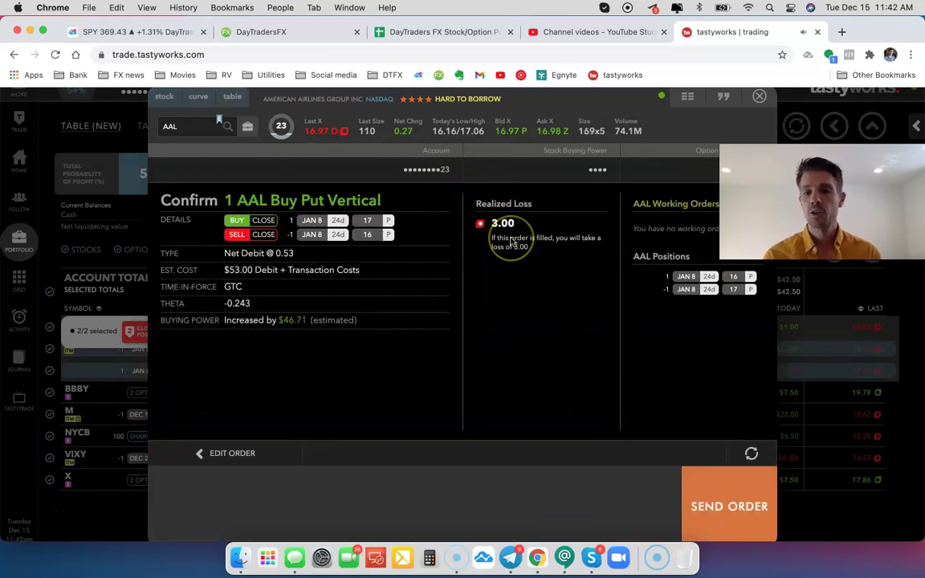
scroll(690, 169, "up", 1)
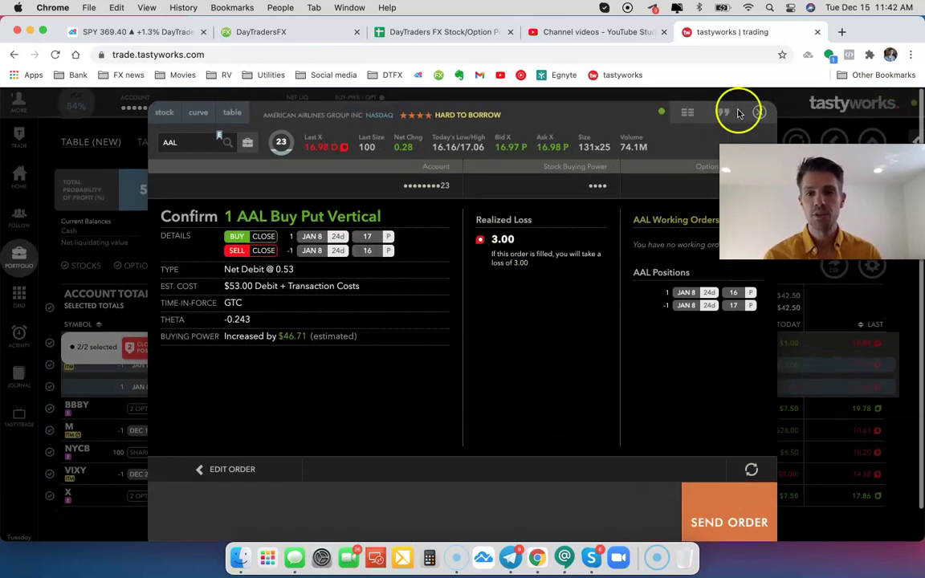
left_click(762, 112)
left_click(341, 348)
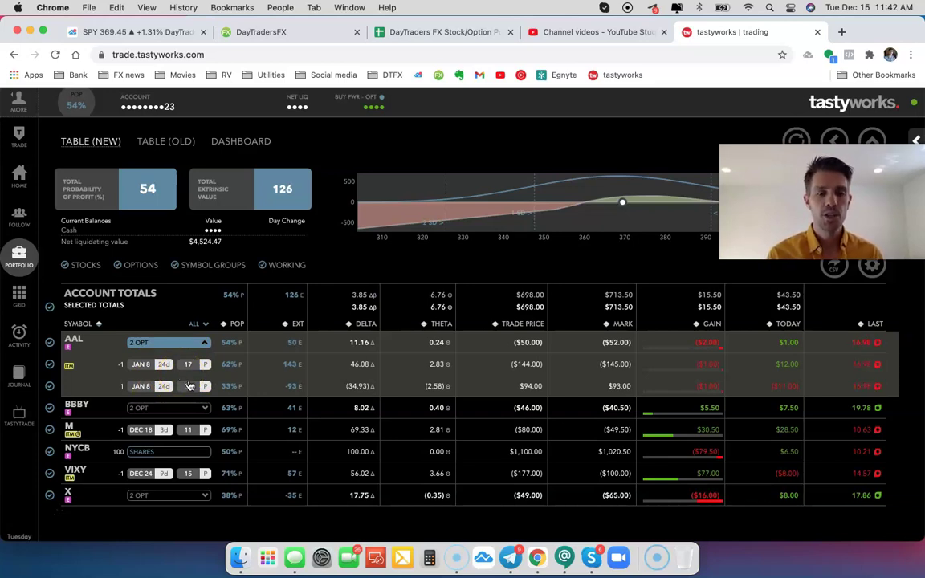
- Select only the long AAL Jan 8 16-strike put and review a closing order for that single leg
left_click(190, 388)
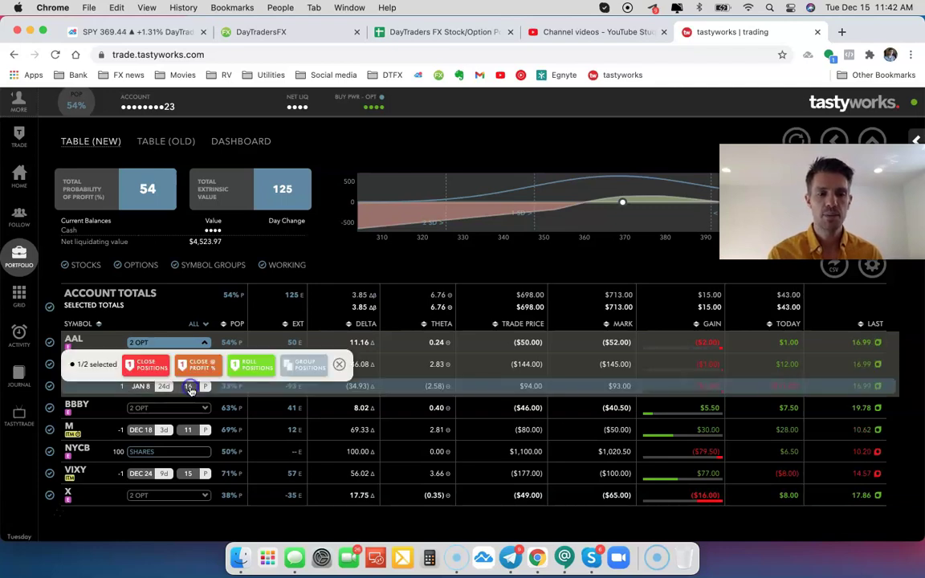
left_click(95, 366)
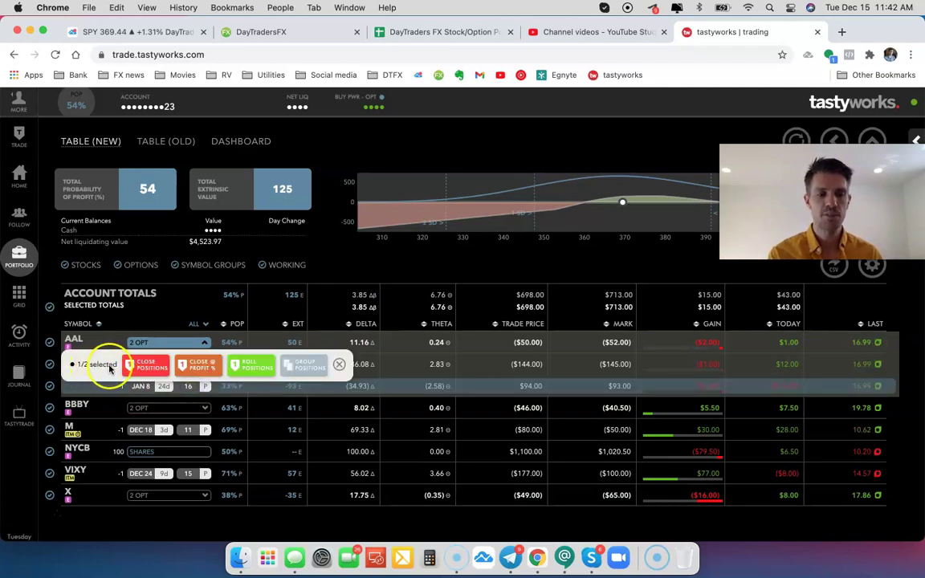
left_click(152, 369)
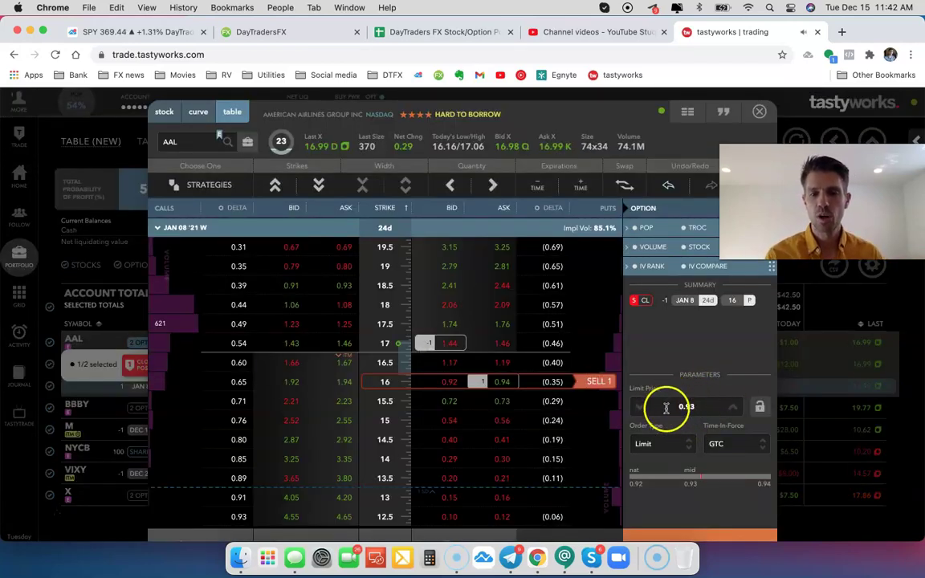
scroll(711, 426, "down", 1)
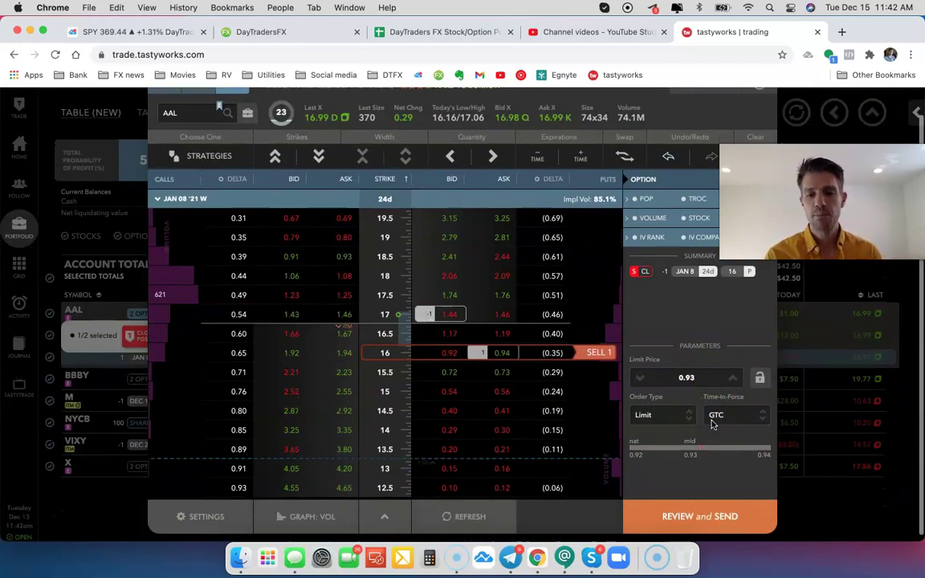
left_click(712, 507)
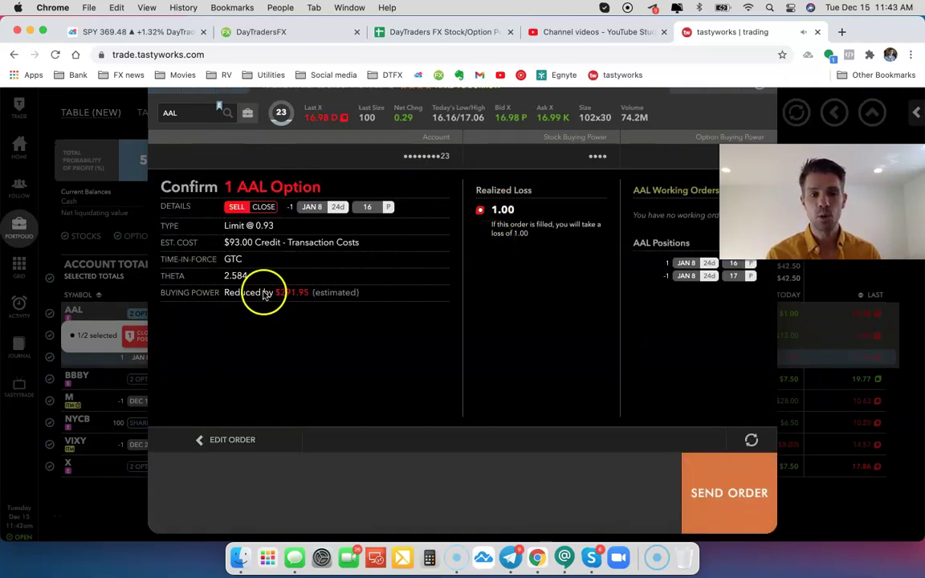
- Examine the buying power effect of closing the single AAL leg, and discard the order without sending it
left_click_drag(346, 293, 277, 295)
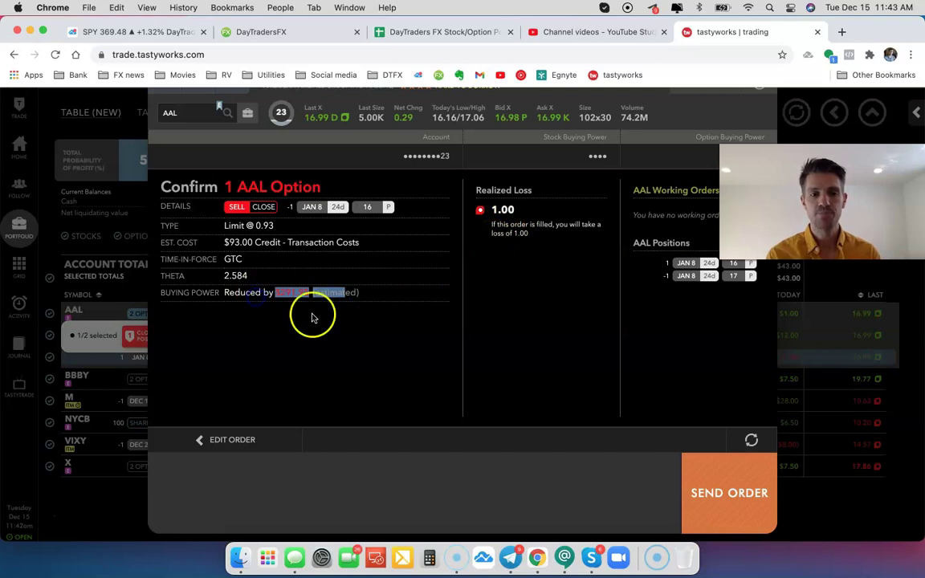
scroll(383, 293, "up", 1)
left_click(760, 111)
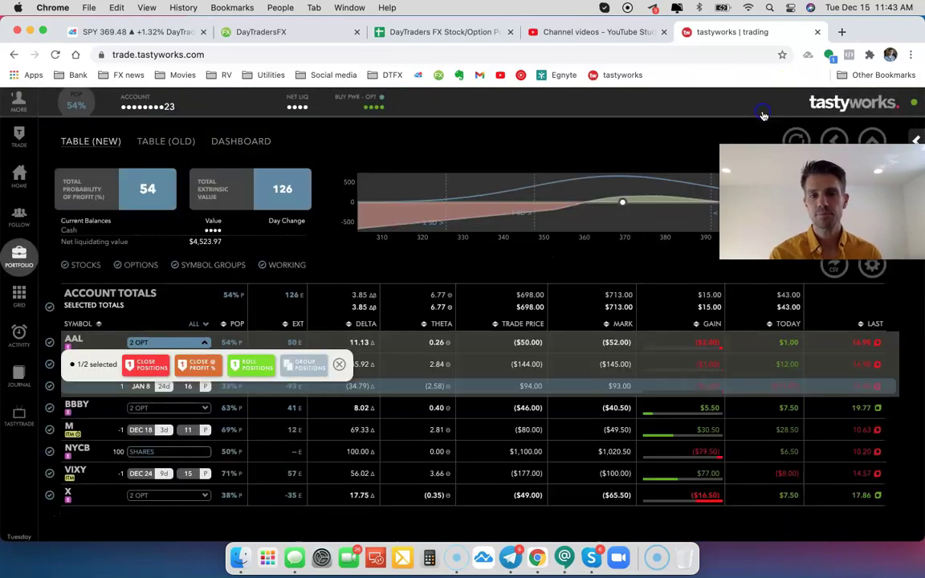